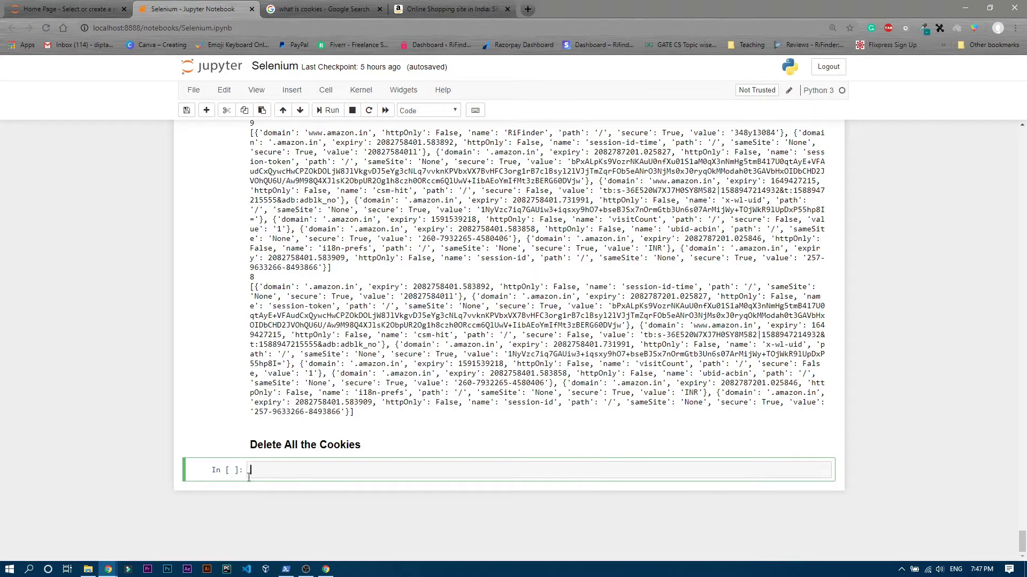
Paste the cookie-fetching and printing lines into the Delete All the Cookies cell and run it, listing 8 cookies.
click(320, 475)
click(326, 570)
click(327, 571)
scroll(305, 490, up, 5)
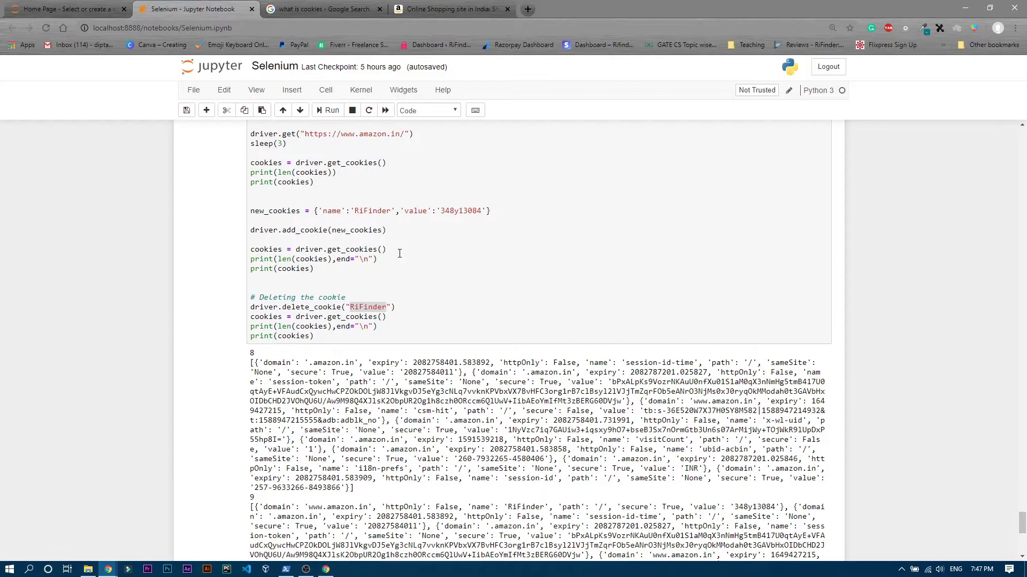
drag(325, 341, 239, 318)
key(ctrl+c)
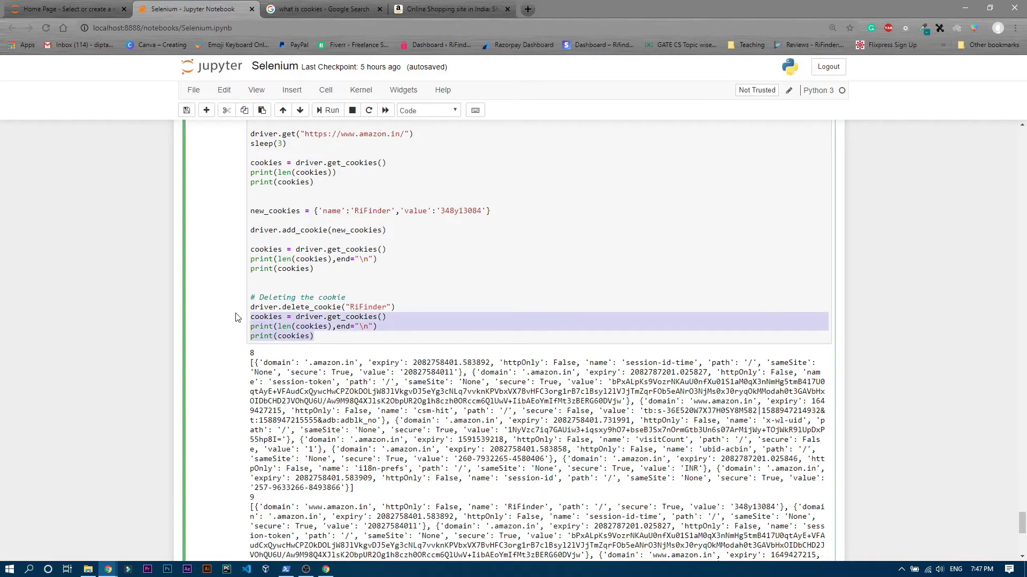
scroll(341, 335, down, 5)
click(288, 474)
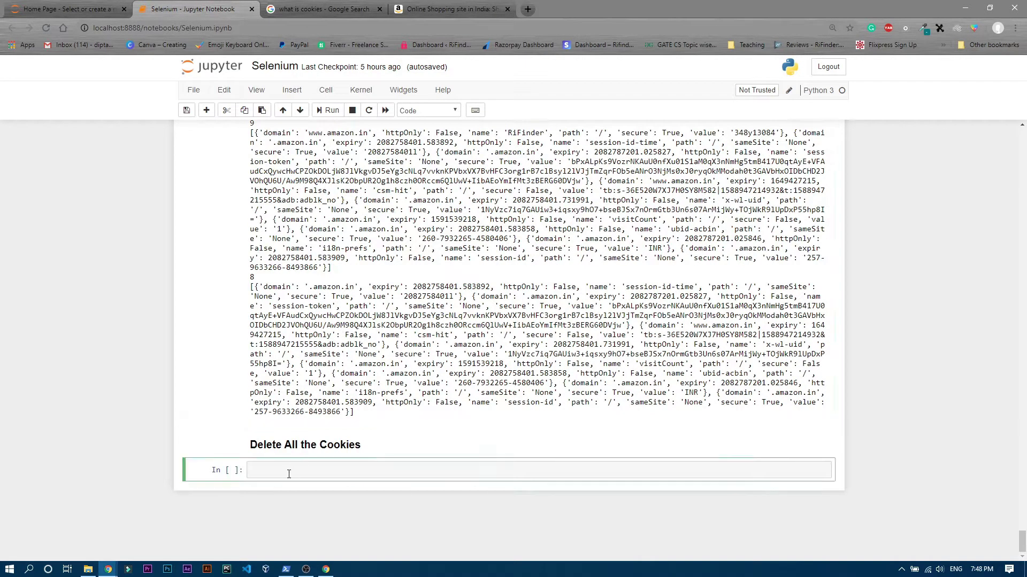
key(ctrl+v)
key(shift+Return)
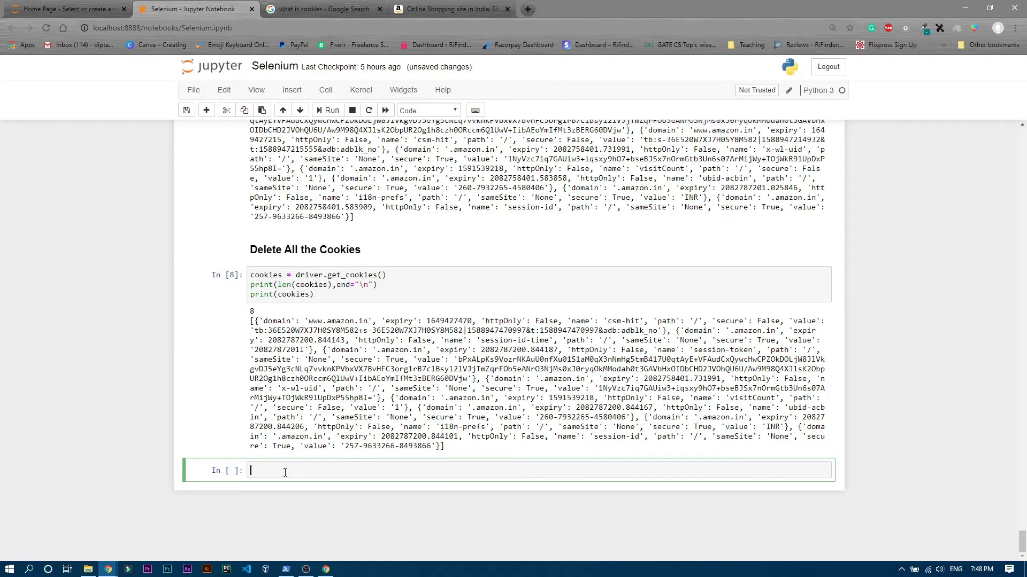
text(driver.de)
text(l)
Enter driver.delete_all_cookies() in the new cell using Tab completion.
key(Tab)
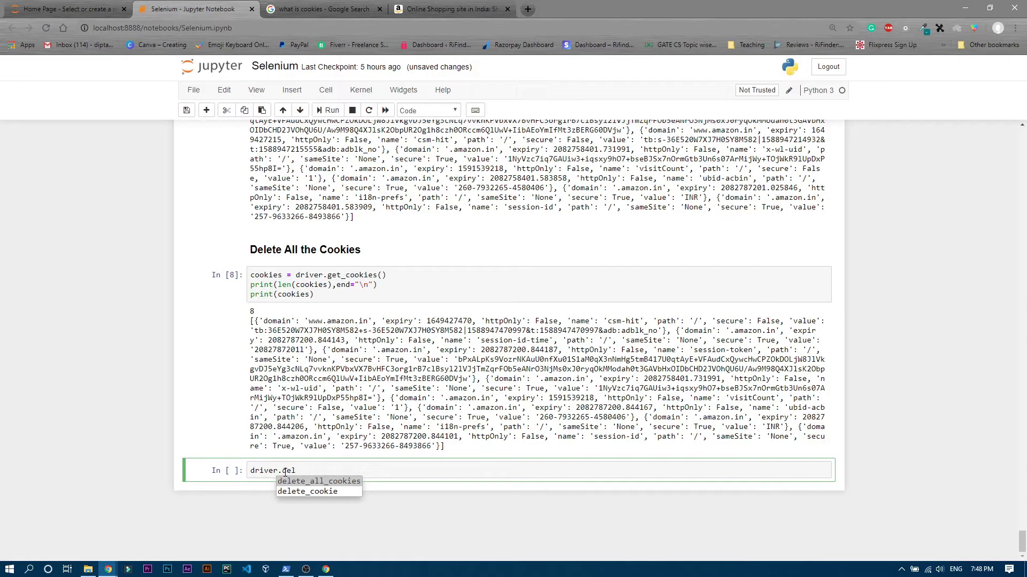
key(Return)
text(())
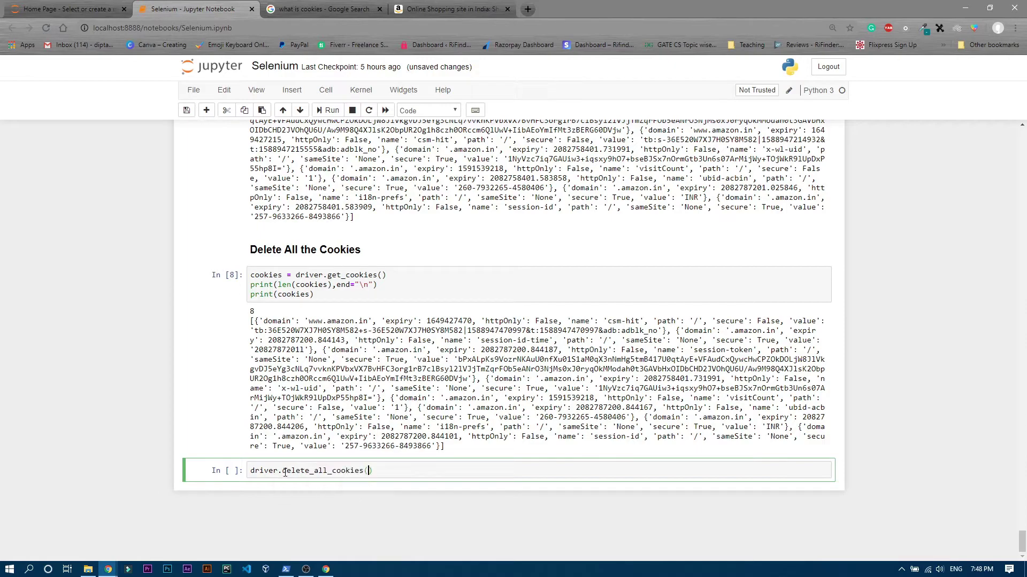
key(Return)
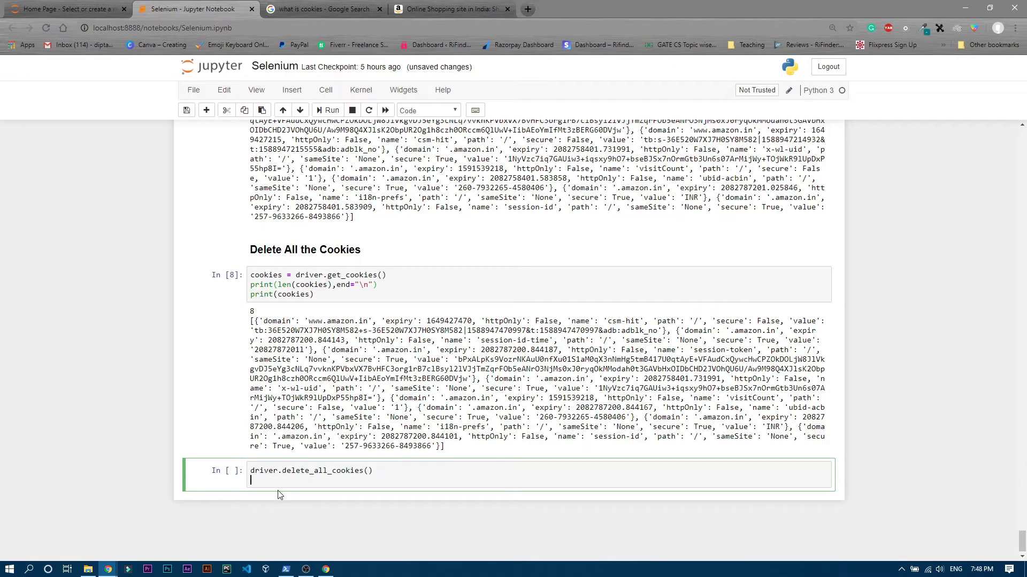
scroll(279, 495, up, 5)
scroll(305, 401, up, 5)
scroll(321, 361, up, 3)
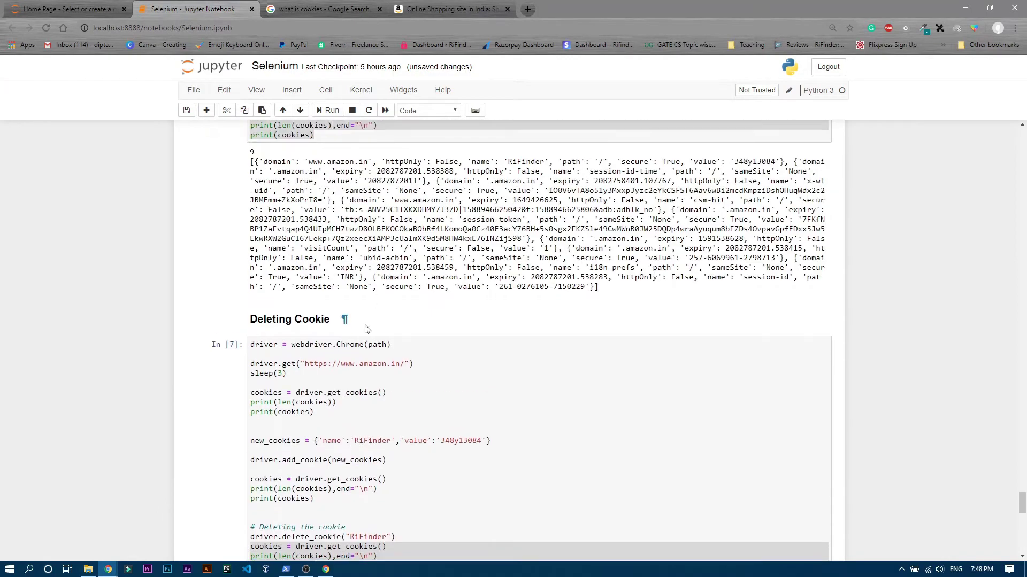
scroll(337, 321, down, 2)
Add the copied get_cookies and count-printing lines to the delete-all cell and run it, printing 0.
drag(338, 299, 247, 289)
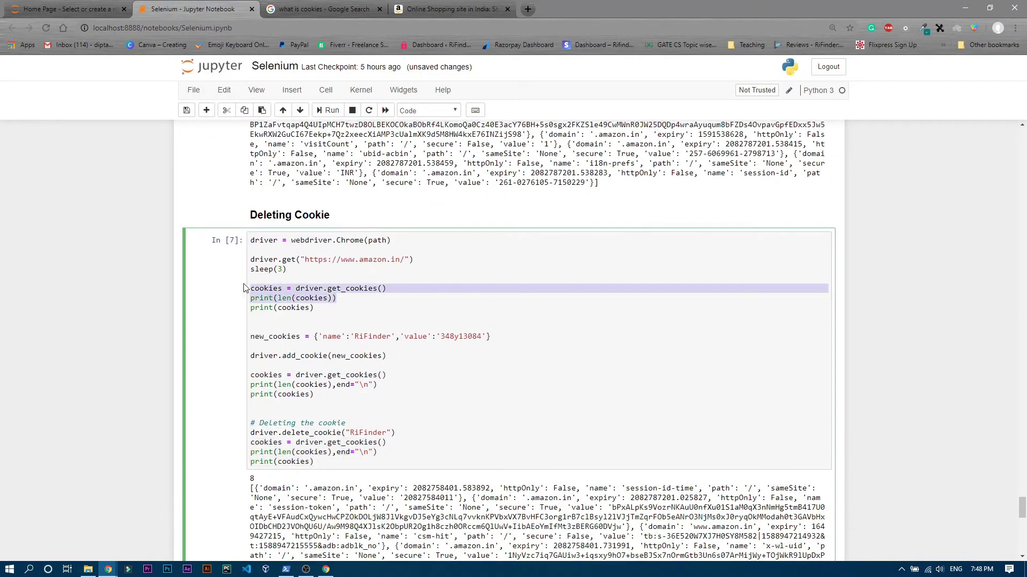
scroll(552, 404, down, 10)
scroll(401, 361, down, 3)
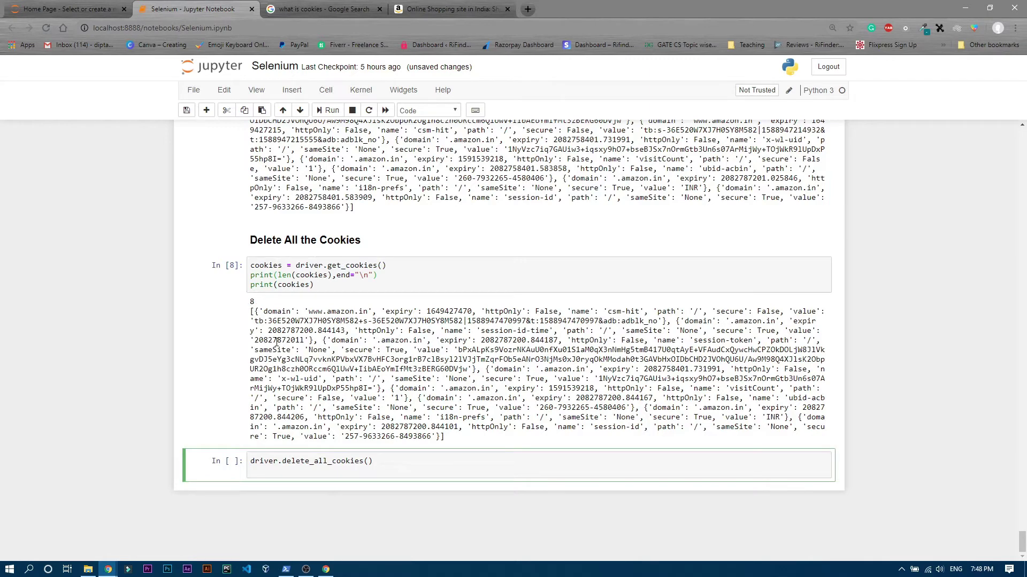
key(Return)
text(cookies = driver.get_cookies() print(len(cookies)))
key(shift+Return)
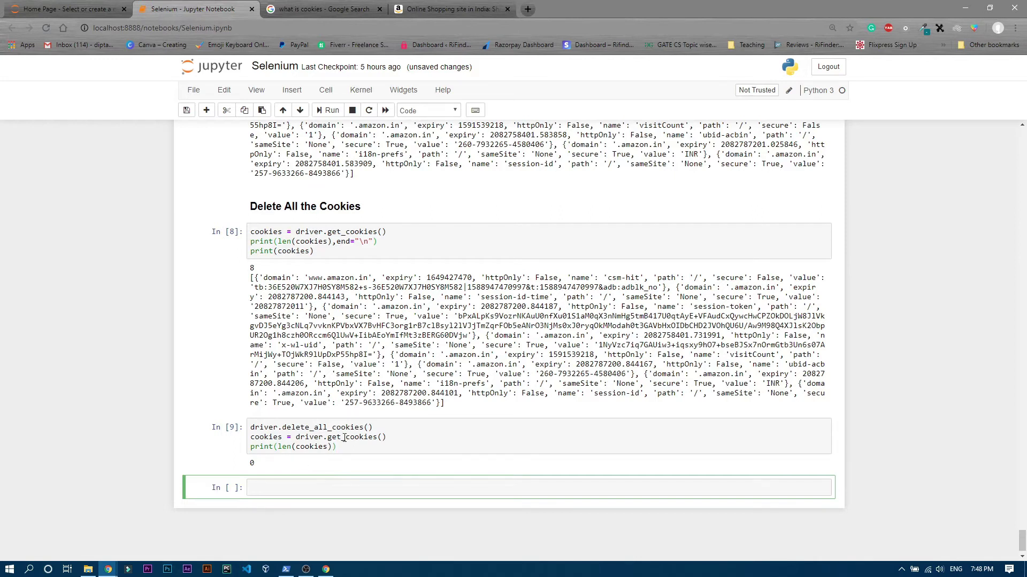
text(p)
text(rint()
text(cookies)
Run print(cookies) in a new cell, showing an empty list, then bring the Amazon browser forward.
key(Return)
key(BackSpace)
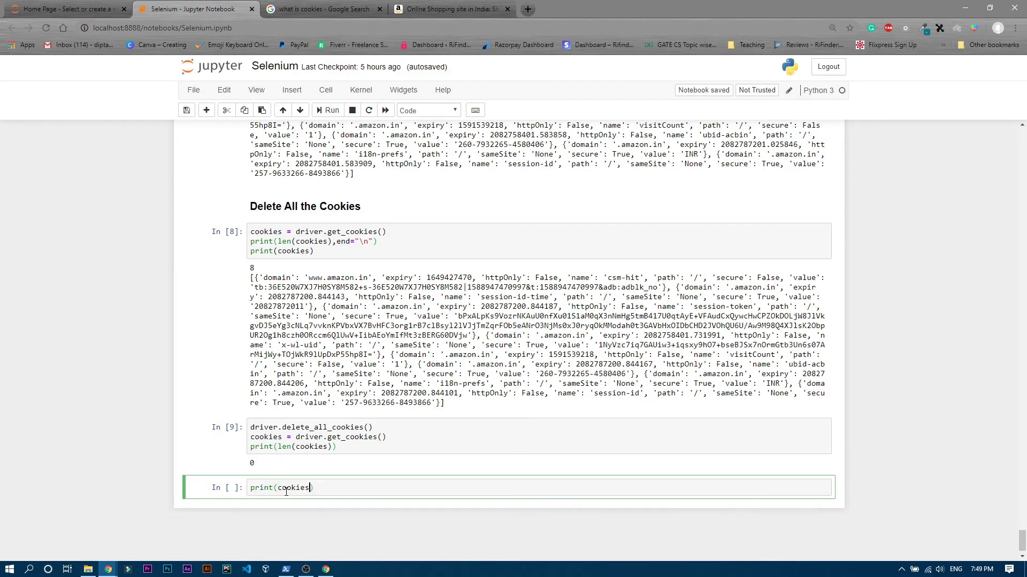
key(shift+Return)
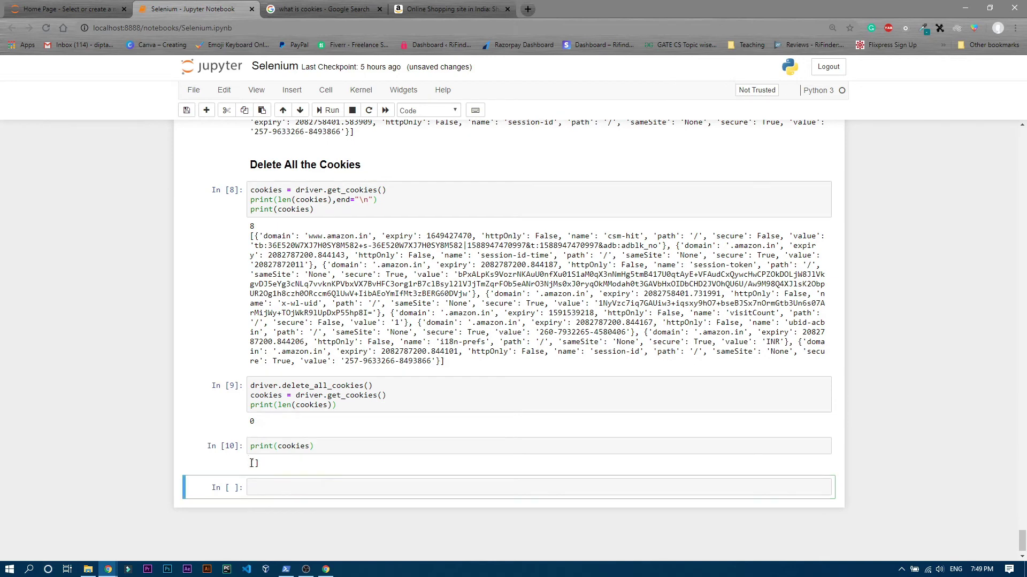
click(281, 463)
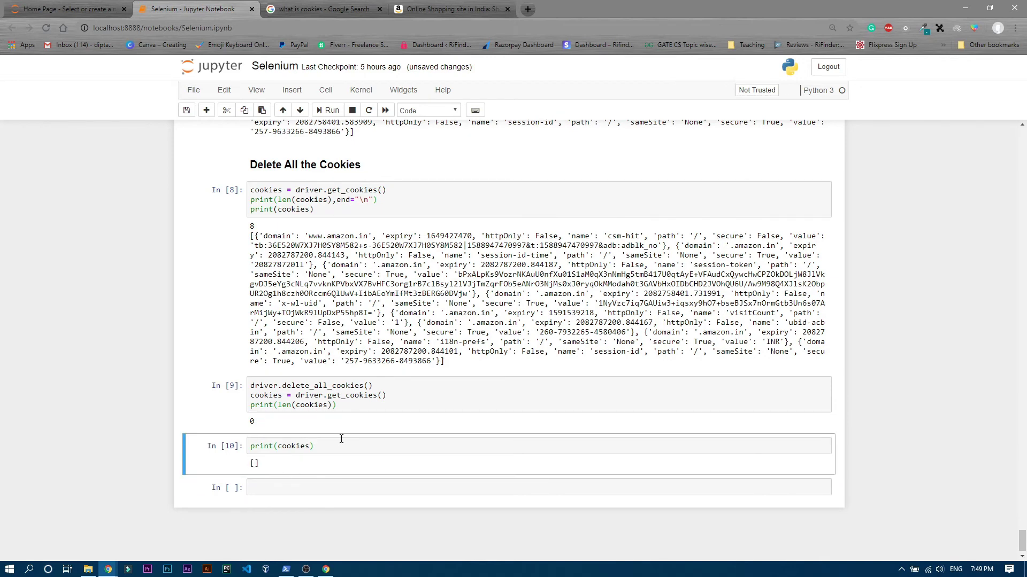
click(324, 569)
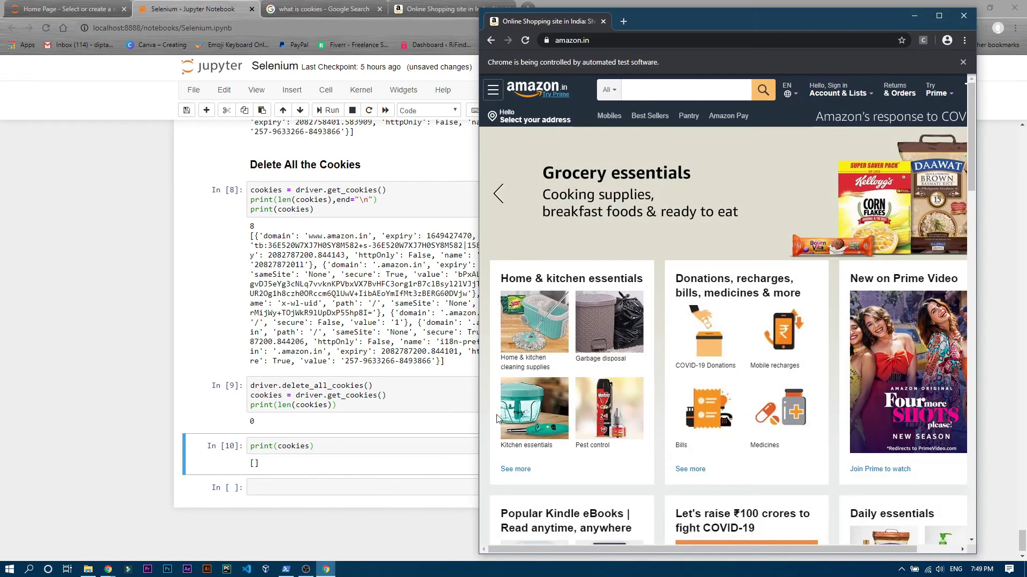